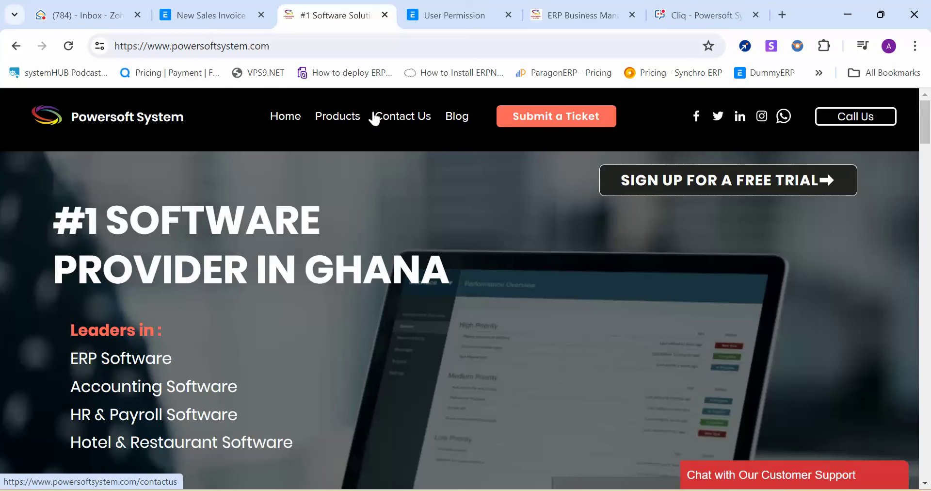
# Switch from the Powersoft website to the blank New Sales Invoice tab in ERPNext.
pyautogui.click(216, 15)
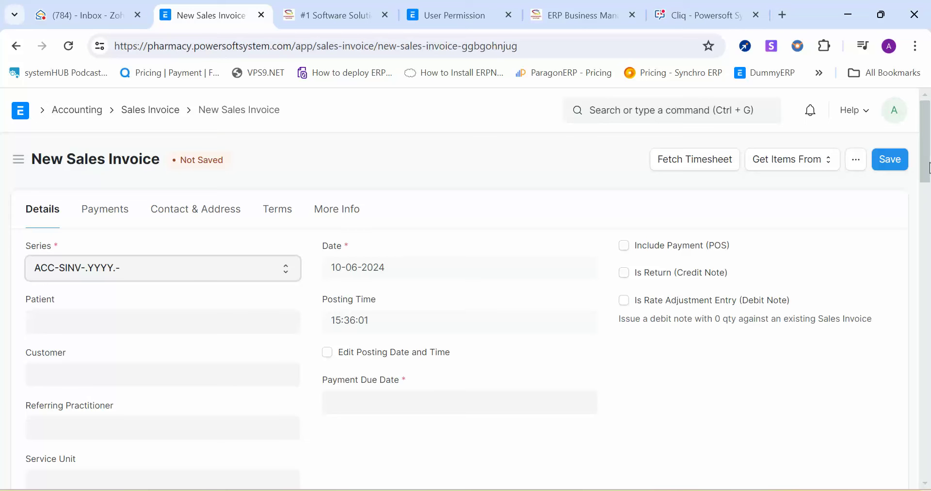
# Select the patient and the referring practitioner on the invoice.
pyautogui.click(131, 318)
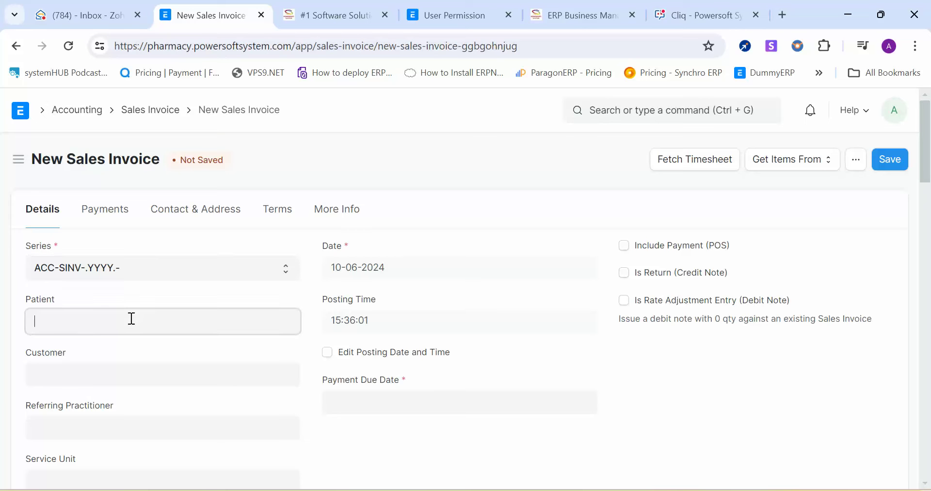
pyautogui.click(129, 363)
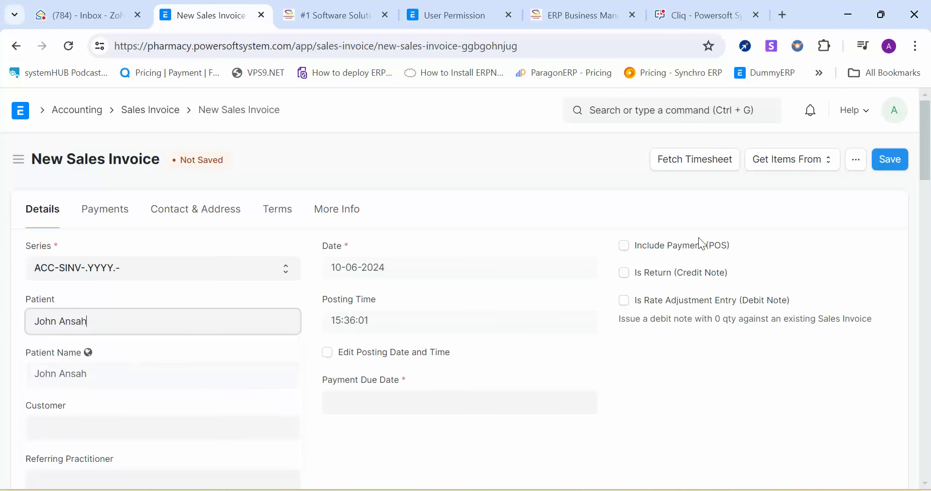
pyautogui.moveTo(928, 157); pyautogui.dragTo(928, 183)
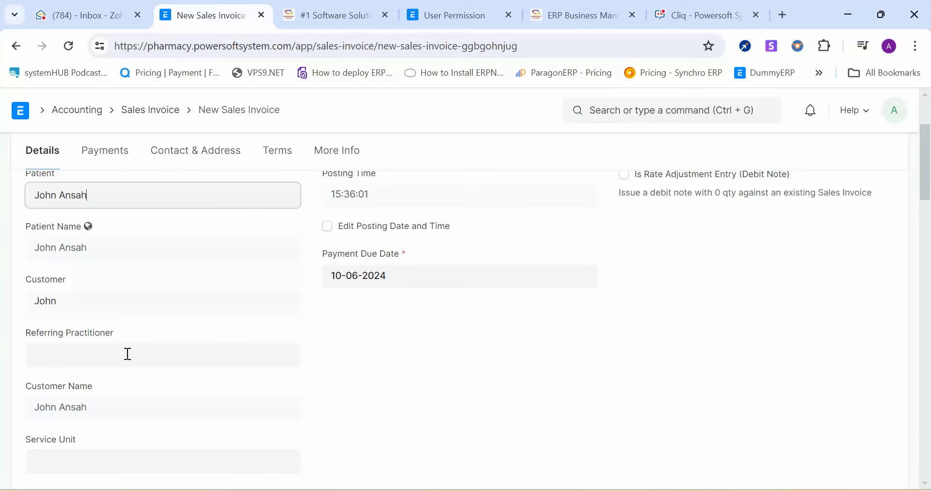
pyautogui.click(69, 365)
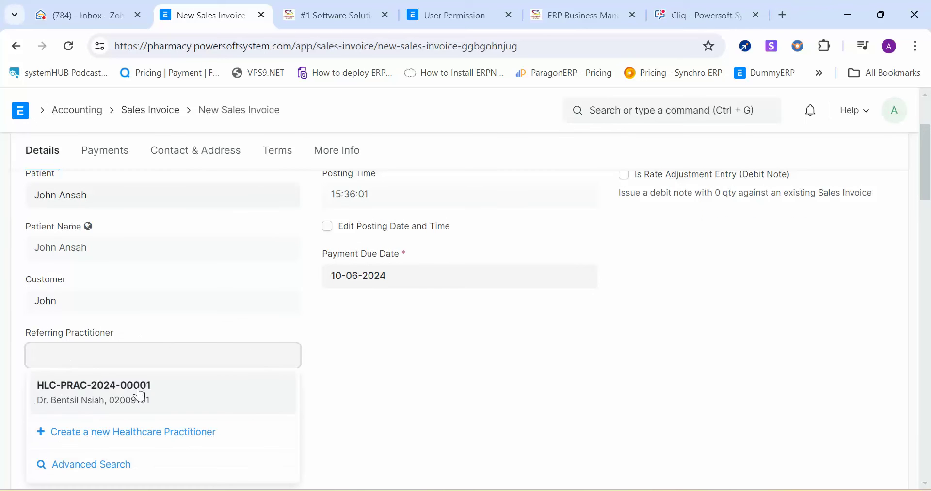
pyautogui.click(138, 386)
pyautogui.hotkey('ctrl', 'a')
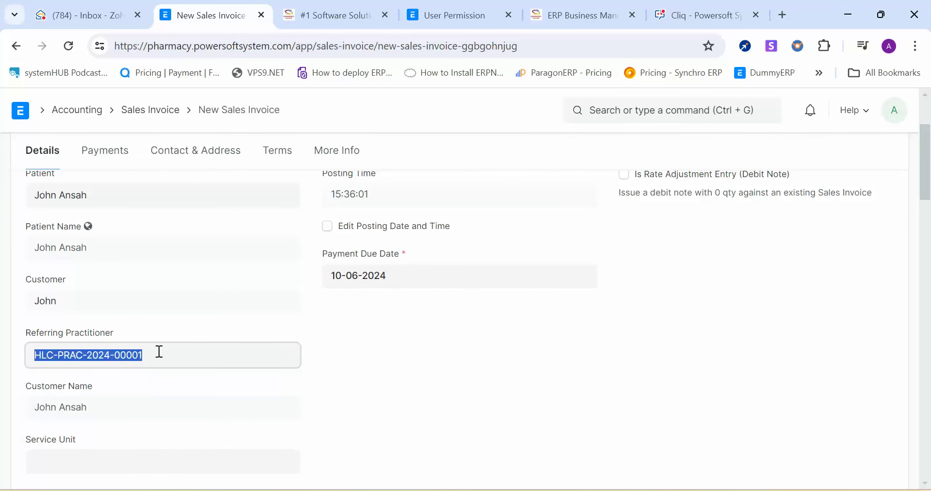
pyautogui.press('BackSpace')
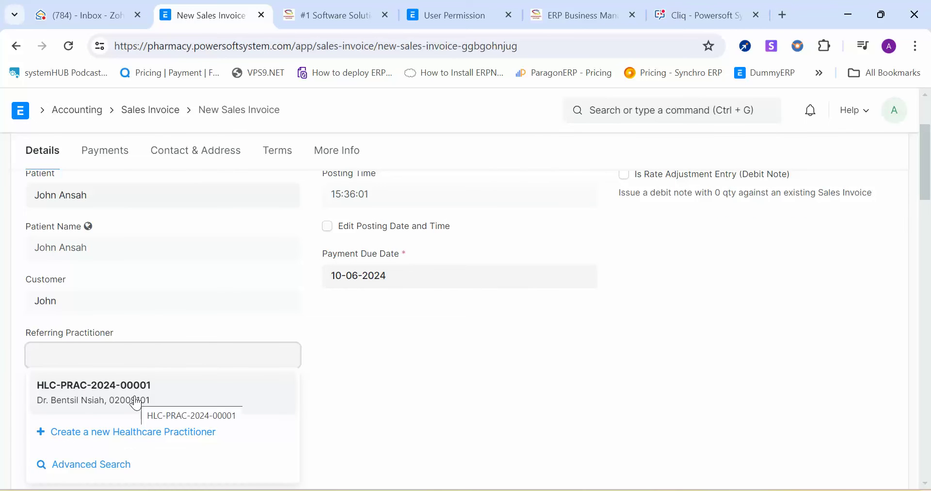
pyautogui.click(136, 402)
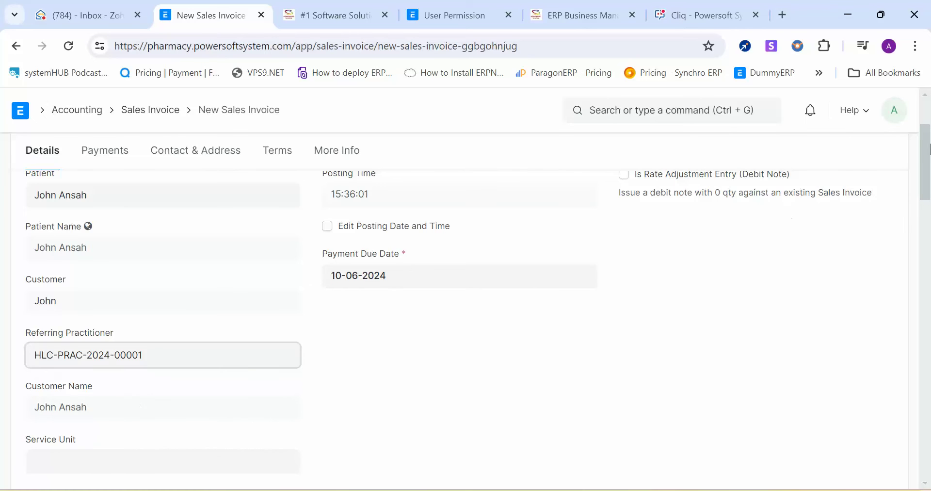
pyautogui.scroll(-5, 929, 196)
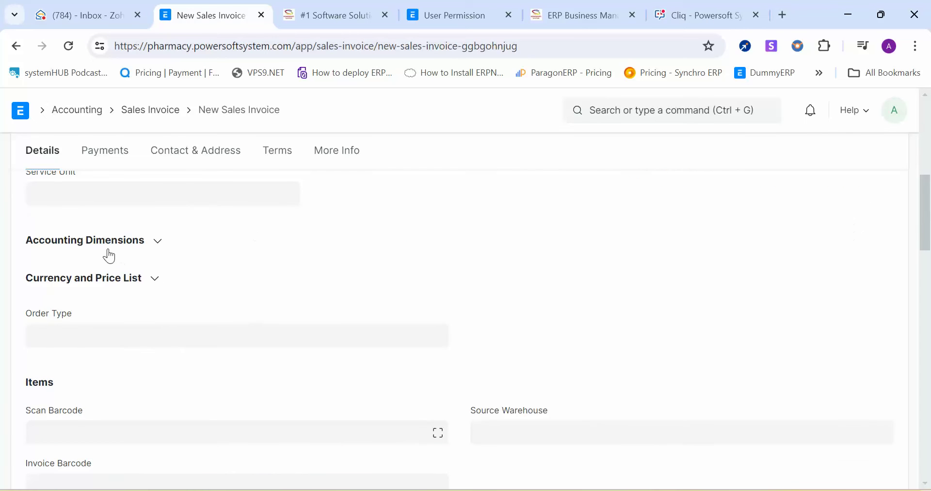
# Set the cost center to East Legon - PPL under Accounting Dimensions.
pyautogui.click(102, 244)
pyautogui.click(100, 299)
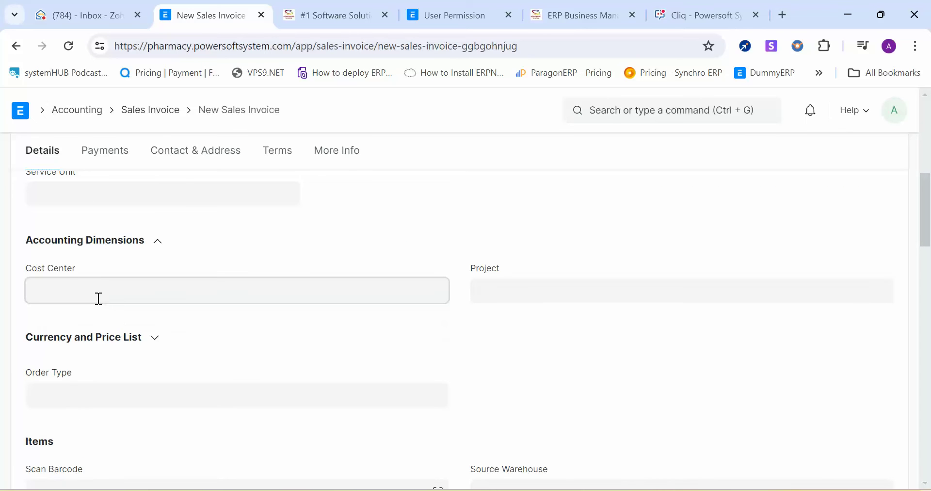
pyautogui.click(128, 366)
pyautogui.moveTo(927, 227); pyautogui.dragTo(927, 293)
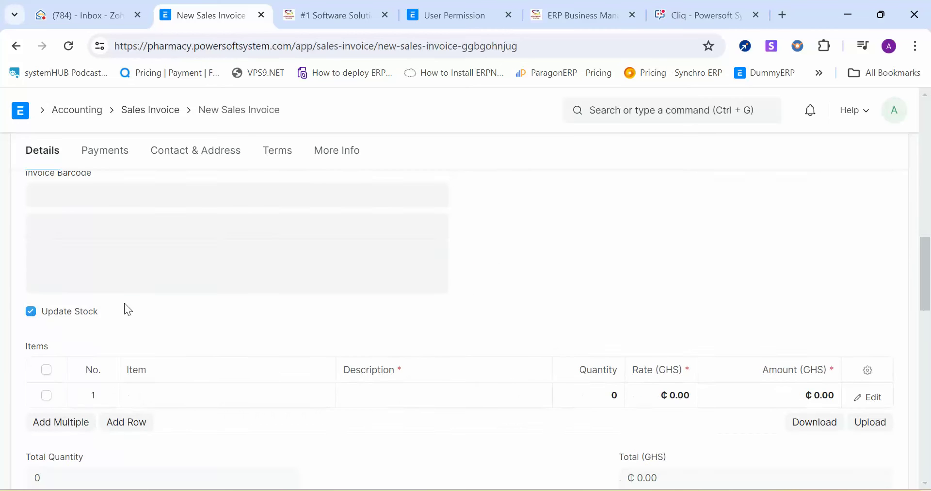
# Turn off Update Stock and add 1st Aid Plaster Strips with quantity 50.
pyautogui.click(31, 311)
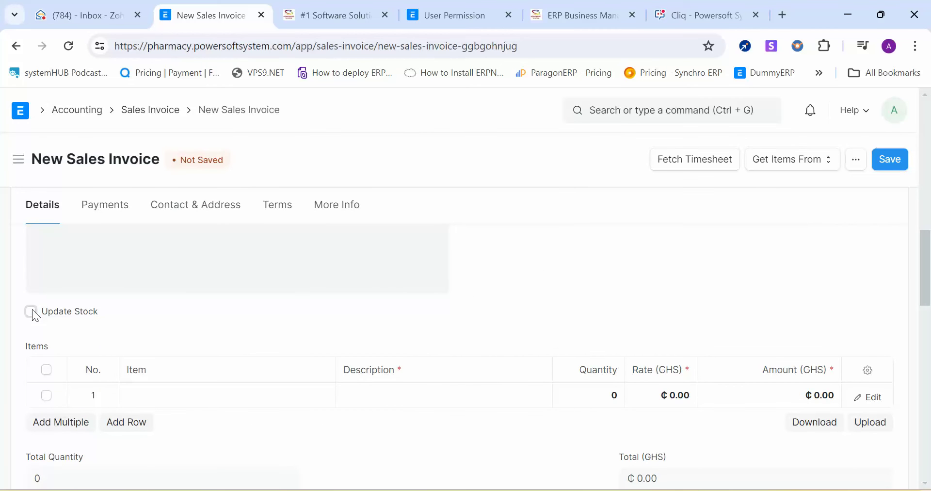
pyautogui.click(159, 391)
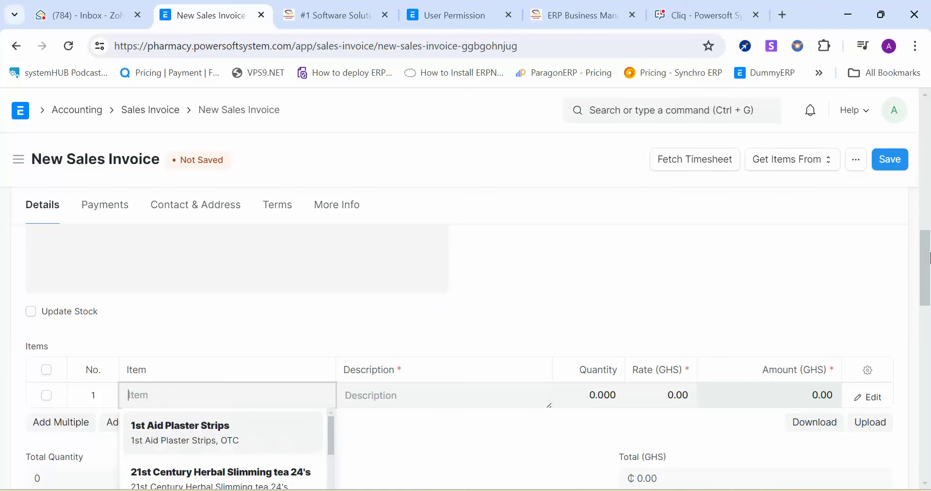
pyautogui.scroll(-3, 928, 257)
pyautogui.click(221, 308)
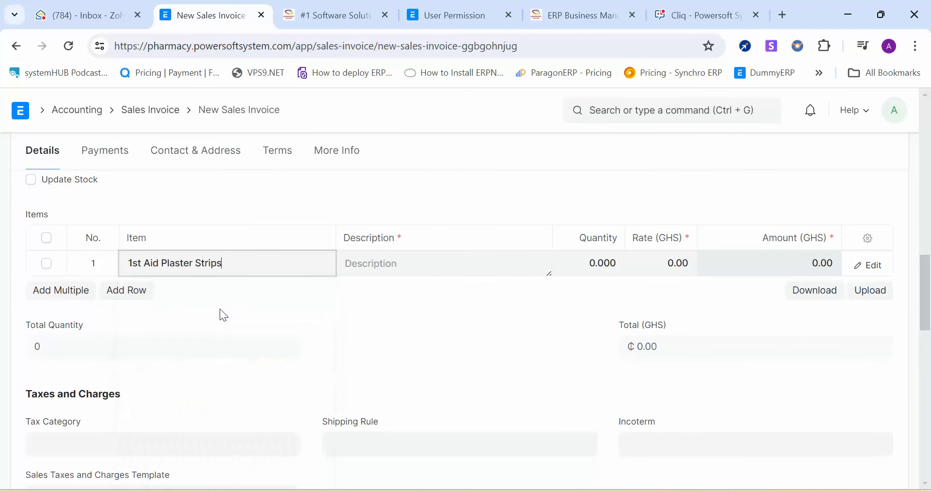
pyautogui.click(599, 264)
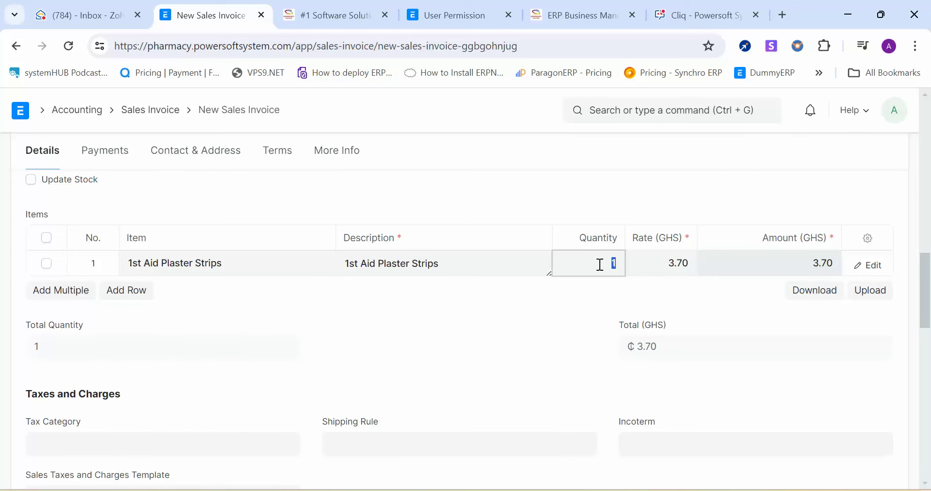
pyautogui.write('50')
pyautogui.click(386, 297)
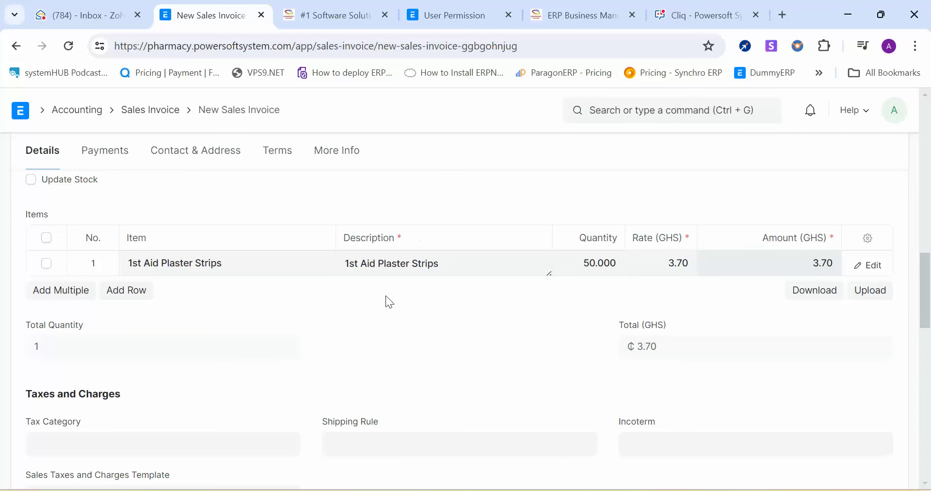
# Add a second row for Baclofen Syrup with quantity 20.
pyautogui.click(126, 290)
pyautogui.click(179, 288)
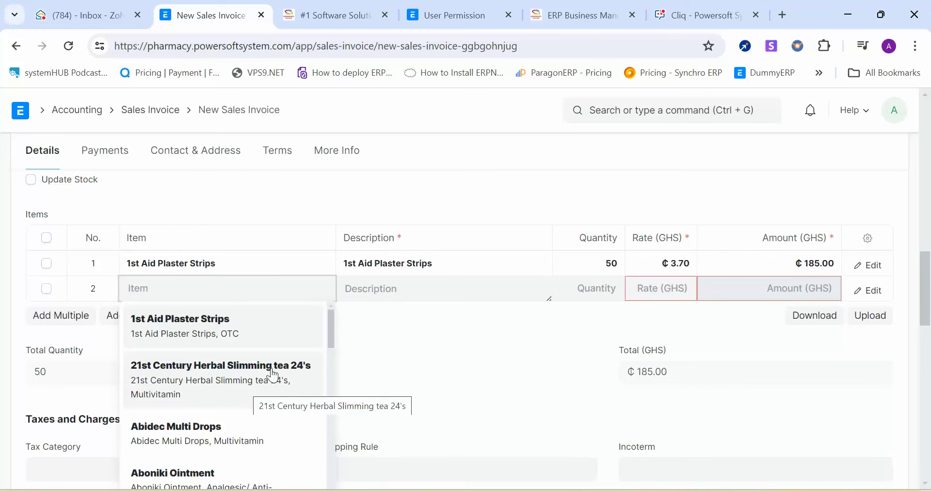
pyautogui.moveTo(334, 330); pyautogui.dragTo(328, 370)
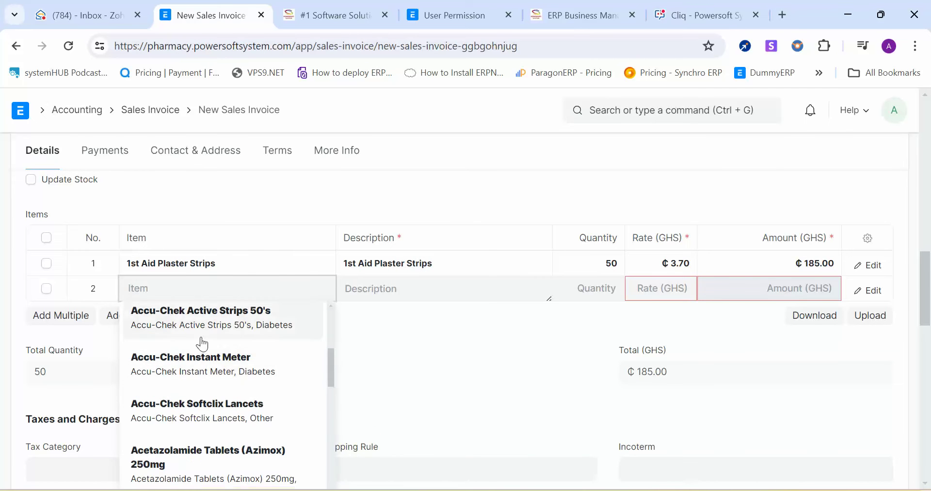
pyautogui.write('auto')
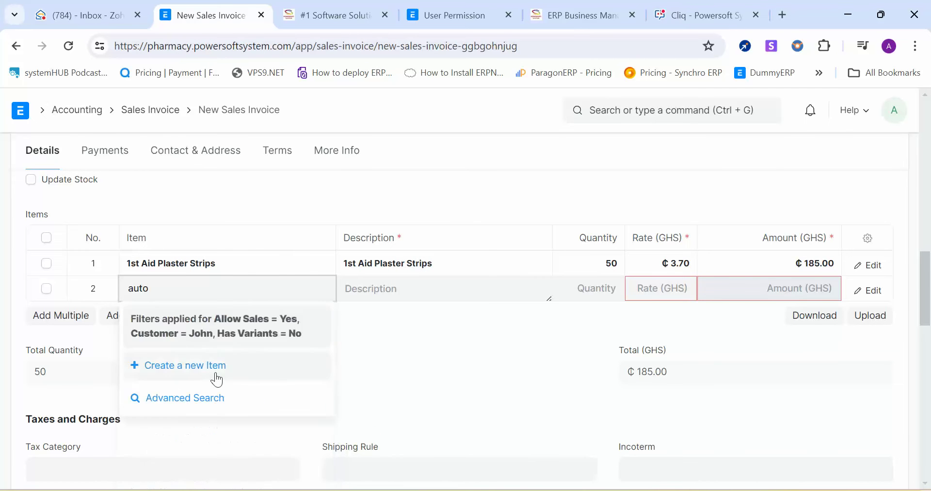
pyautogui.press('BackSpace')
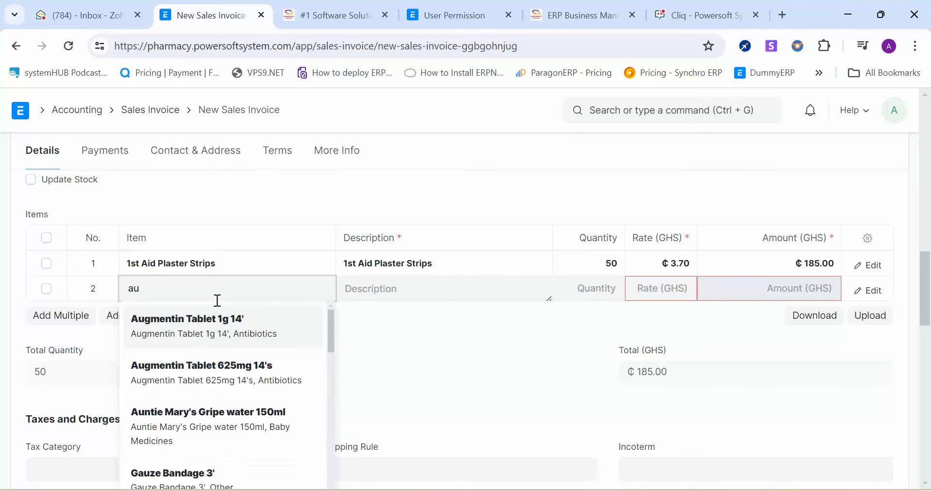
pyautogui.press('BackSpace')
pyautogui.press('BackSpace')
pyautogui.write('b')
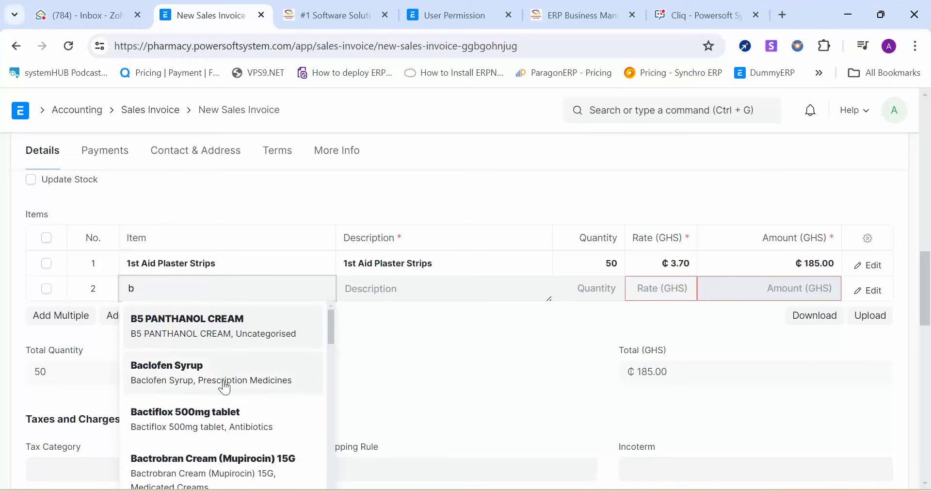
pyautogui.click(222, 385)
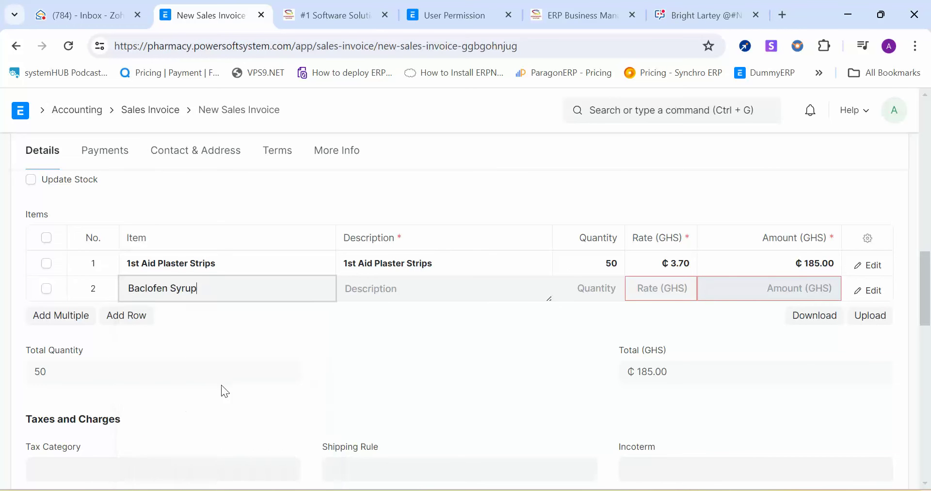
pyautogui.click(606, 288)
pyautogui.doubleClick(609, 287)
pyautogui.write('20')
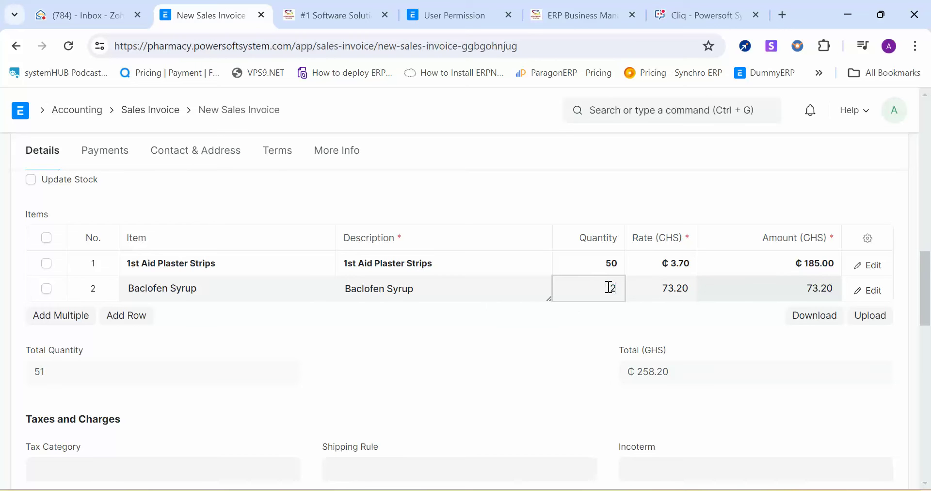
# Delete the empty third item row.
pyautogui.click(126, 316)
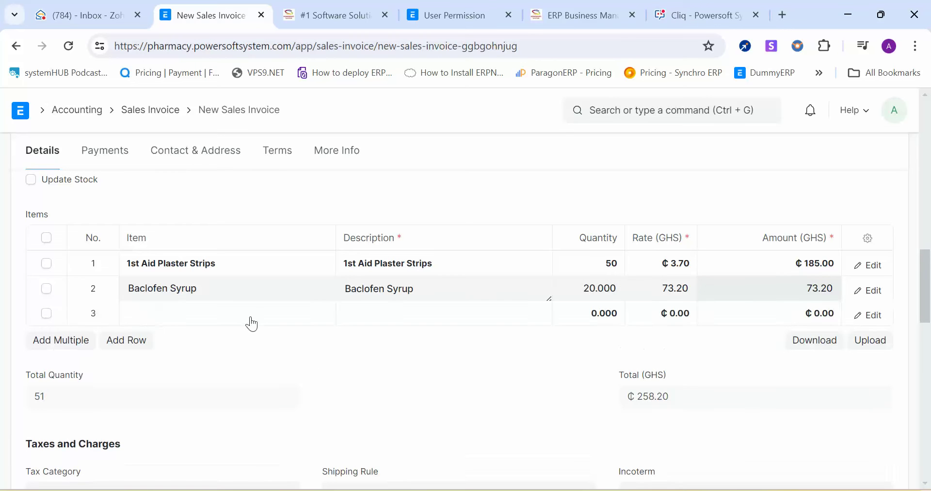
pyautogui.click(46, 314)
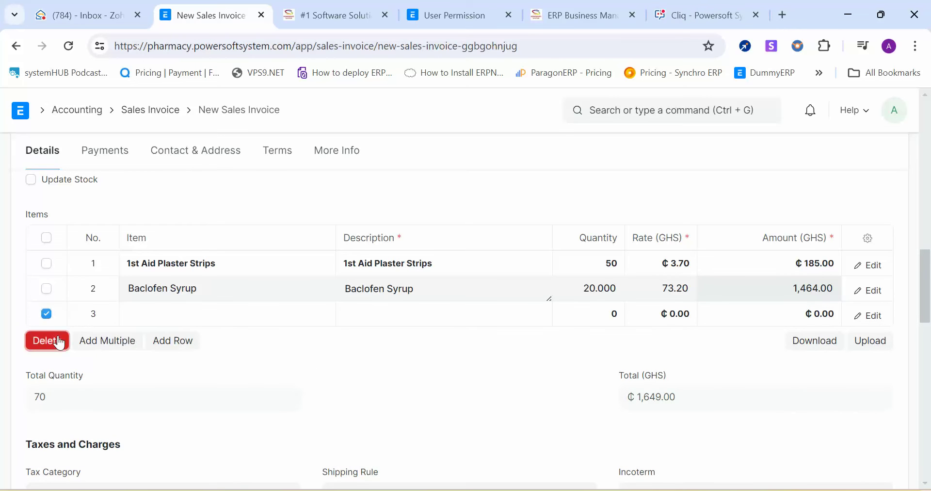
pyautogui.click(46, 339)
pyautogui.moveTo(930, 286); pyautogui.dragTo(909, 144)
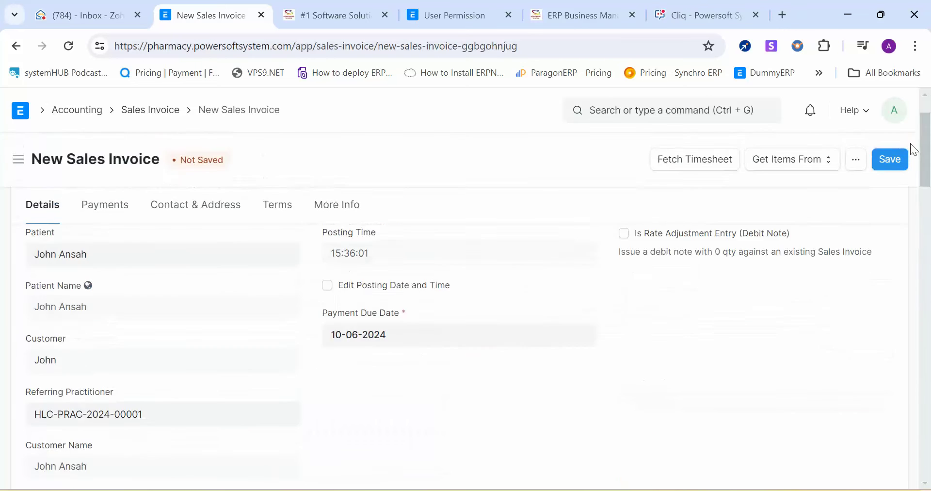
# Save the invoice and submit it, confirming with Yes, so ACC-SINV-2024-00009 shows Unpaid.
pyautogui.click(888, 164)
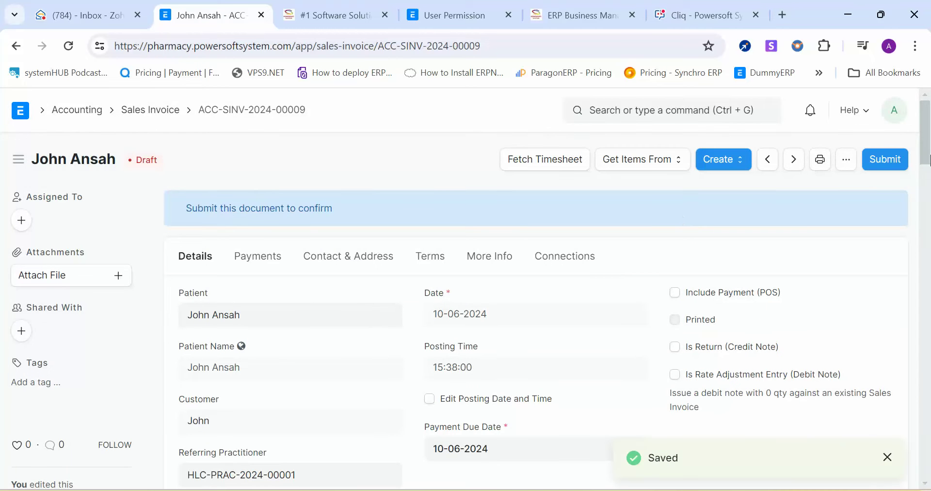
pyautogui.moveTo(925, 156); pyautogui.dragTo(921, 254)
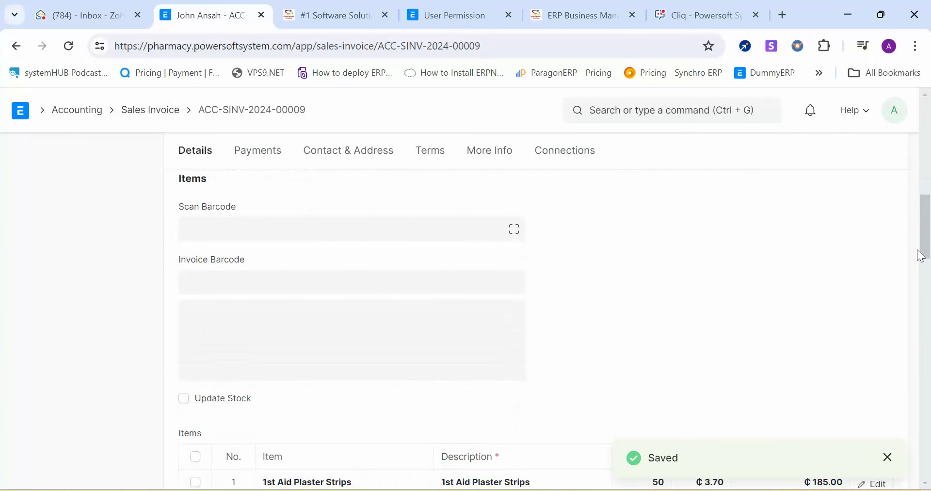
pyautogui.click(210, 282)
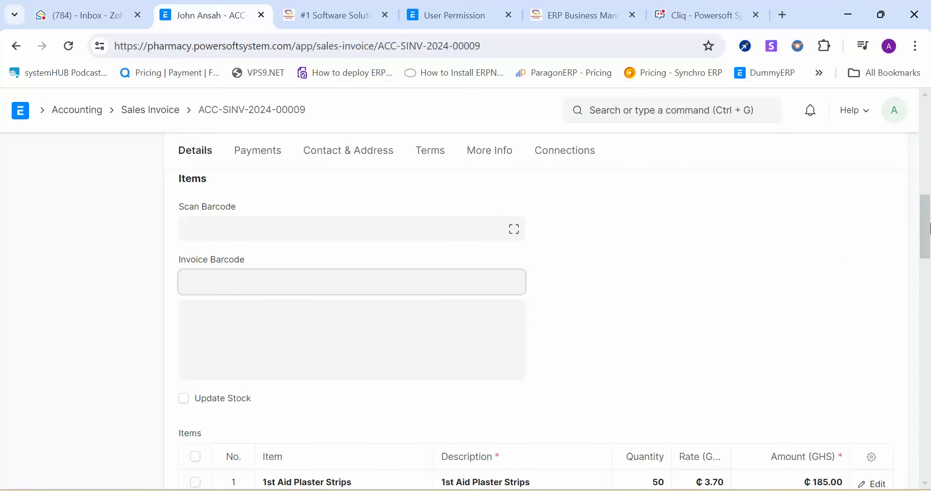
pyautogui.scroll(15, 868, 218)
pyautogui.click(883, 170)
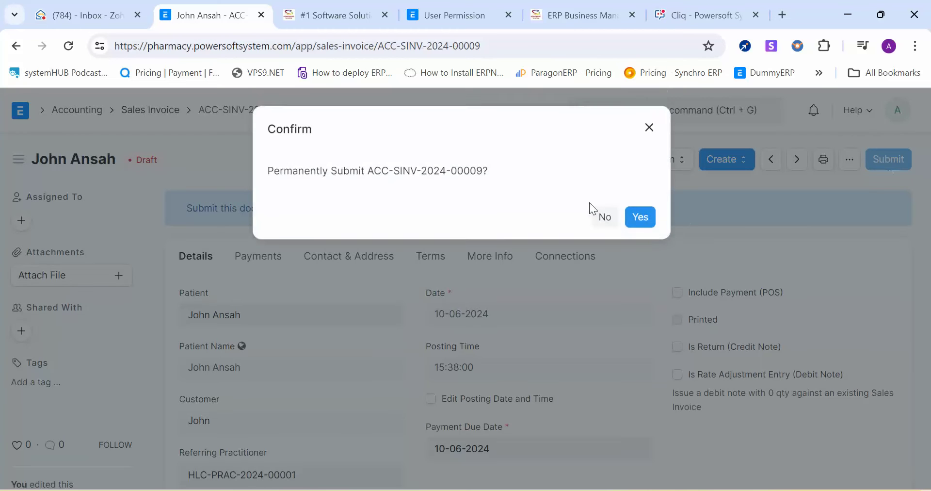
pyautogui.click(639, 216)
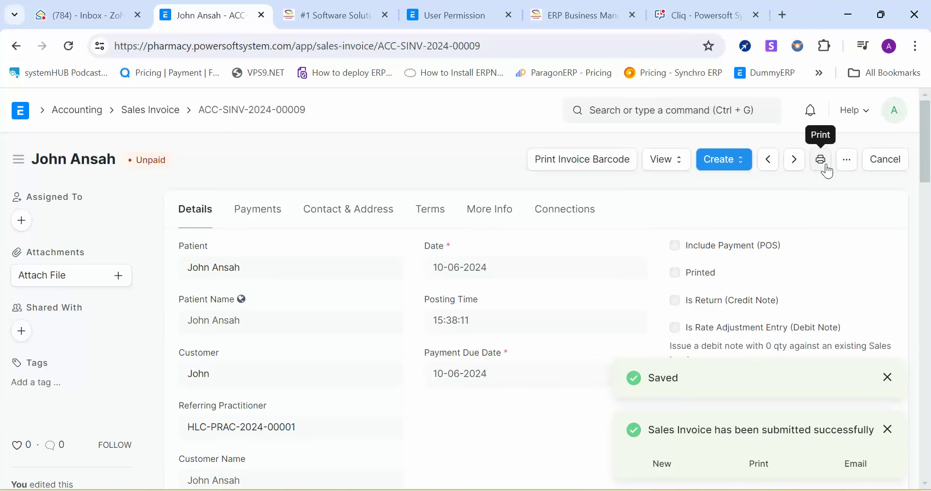
pyautogui.scroll(-5, 929, 218)
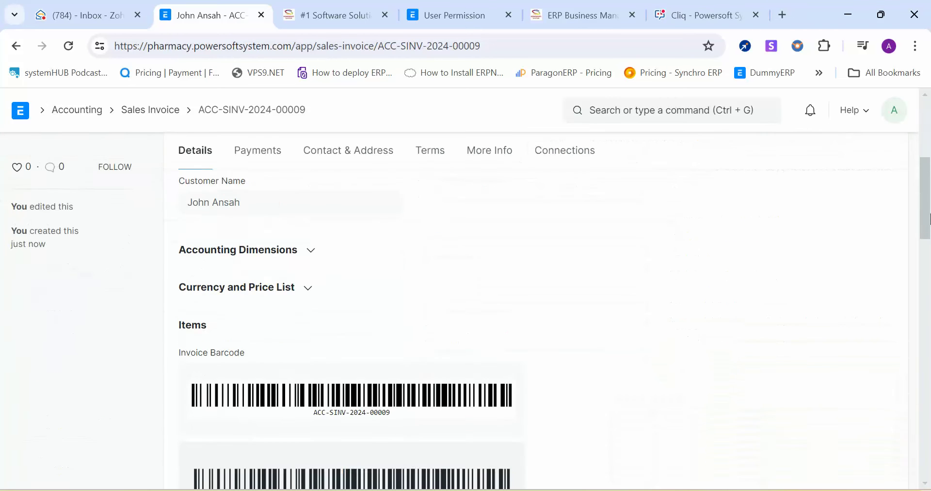
pyautogui.scroll(-1, 929, 218)
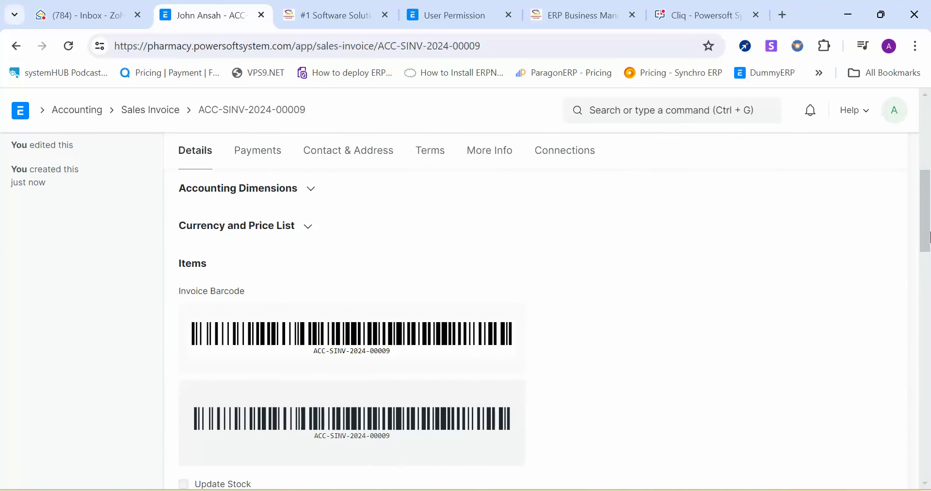
pyautogui.moveTo(928, 237); pyautogui.dragTo(918, 145)
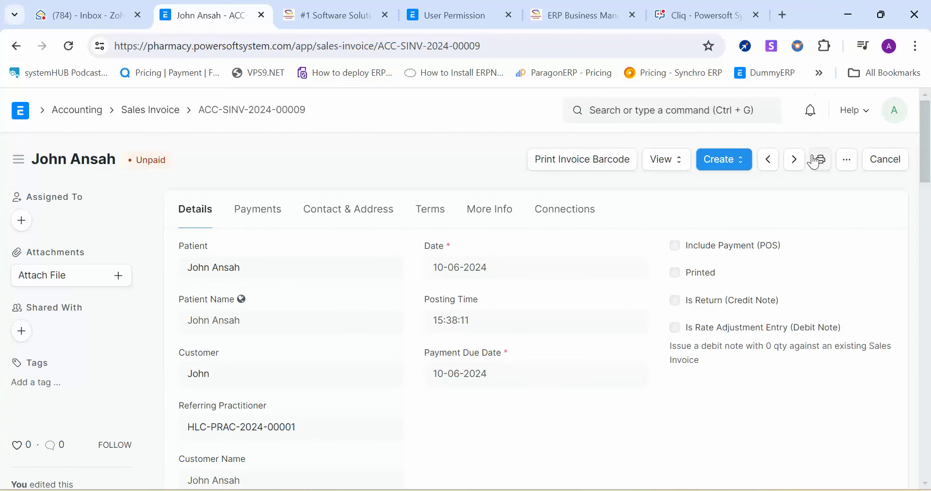
# Print the invoice barcode label, then close the print preview.
pyautogui.click(575, 162)
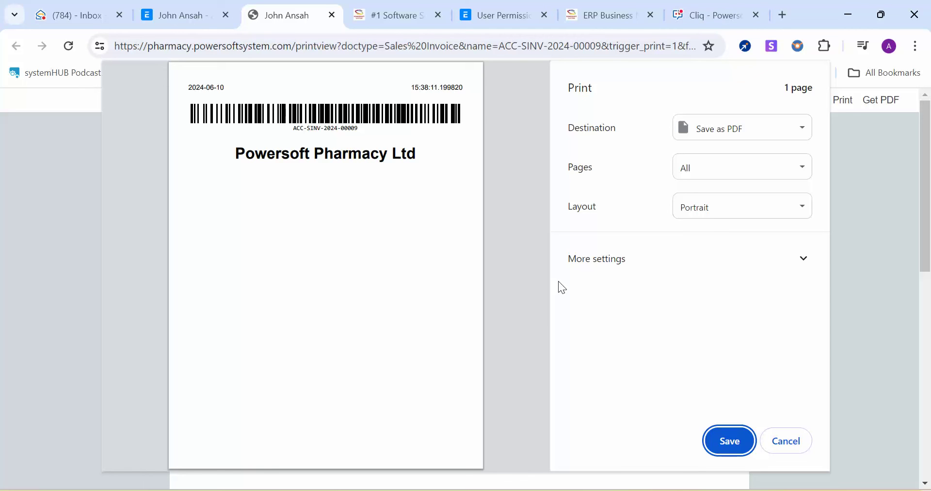
pyautogui.click(789, 442)
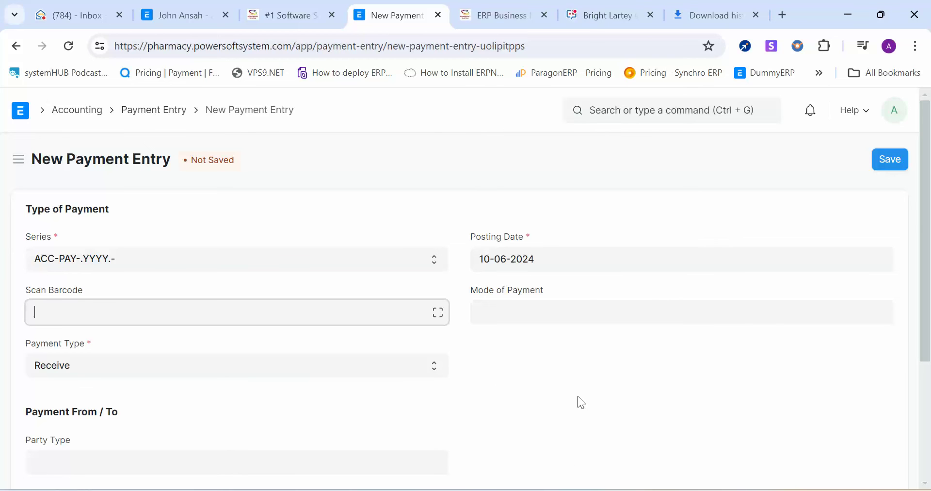
# Enter ACC-SINV-2024-00009 in the Scan Barcode field to link the invoice to the payment.
pyautogui.moveTo(925, 218); pyautogui.dragTo(912, 201)
pyautogui.moveTo(925, 228); pyautogui.dragTo(929, 320)
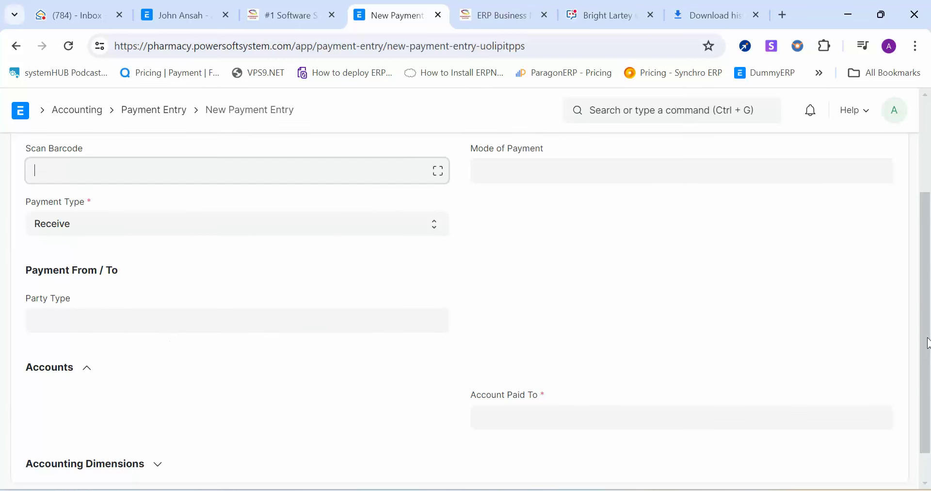
pyautogui.moveTo(927, 343); pyautogui.dragTo(924, 184)
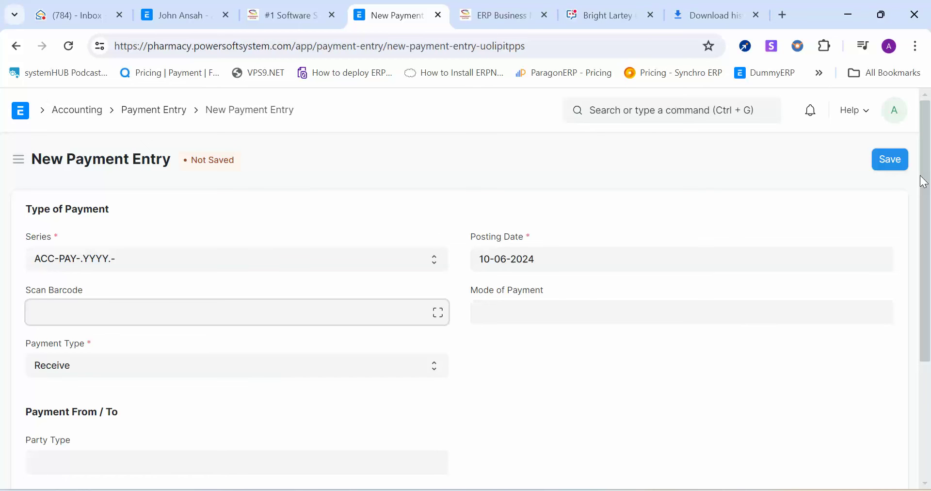
pyautogui.write('ACC-SINV-2024-00009')
pyautogui.press('Return')
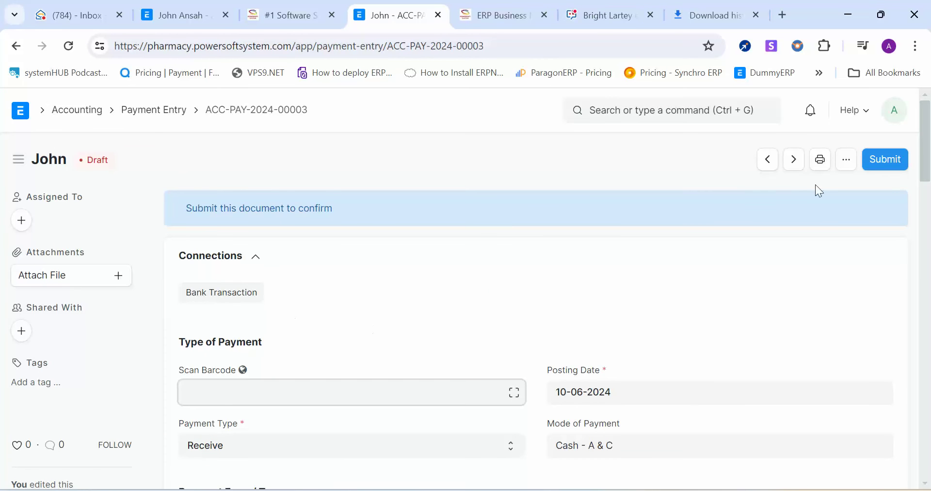
# Review the draft payment's 1,649.00 paid amount and references, then return to the invoice.
pyautogui.scroll(-12, 912, 280)
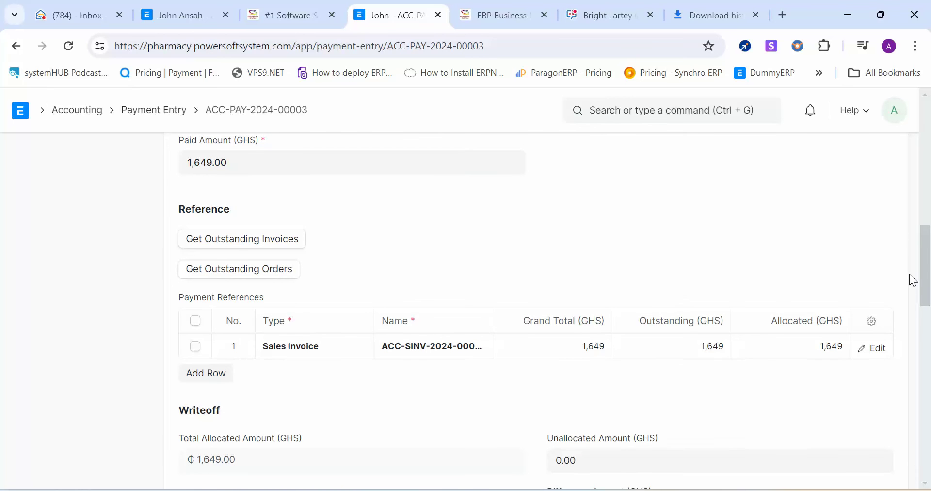
pyautogui.scroll(12, 909, 274)
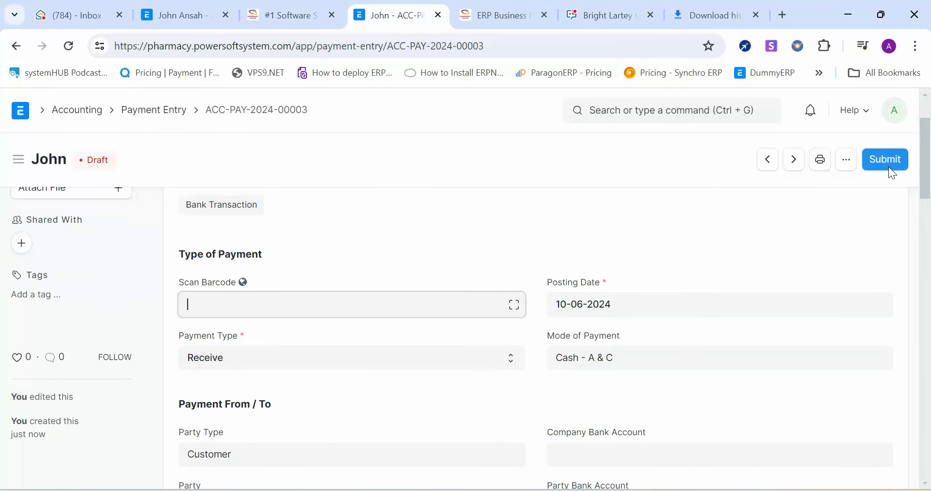
pyautogui.scroll(-4, 888, 179)
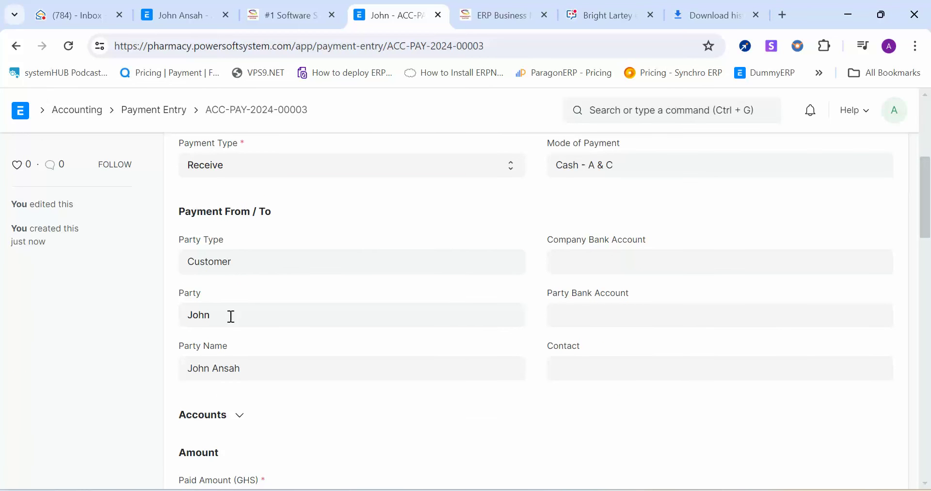
pyautogui.moveTo(929, 214); pyautogui.dragTo(930, 264)
pyautogui.scroll(1, 363, 233)
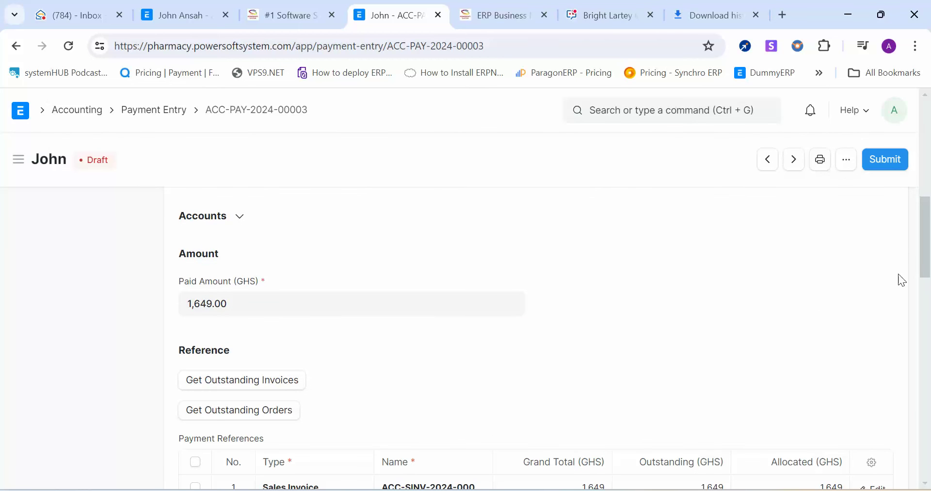
pyautogui.moveTo(929, 237); pyautogui.dragTo(929, 259)
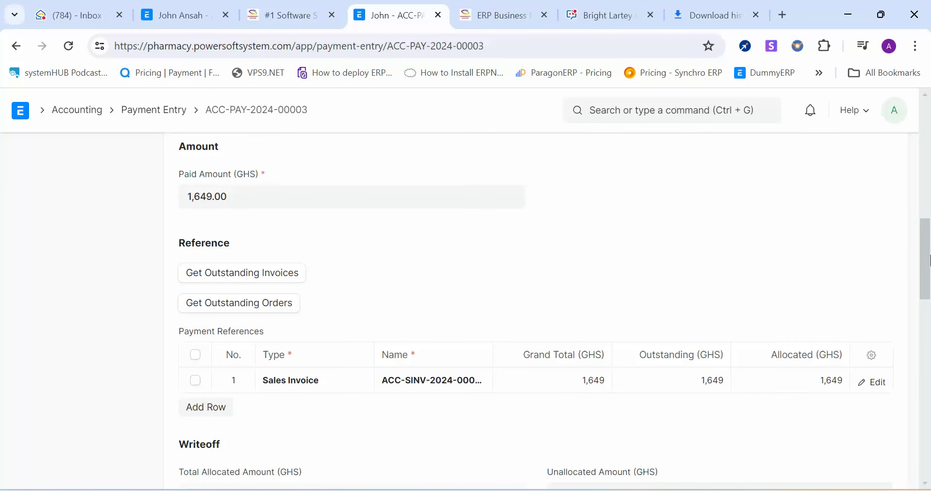
pyautogui.click(182, 14)
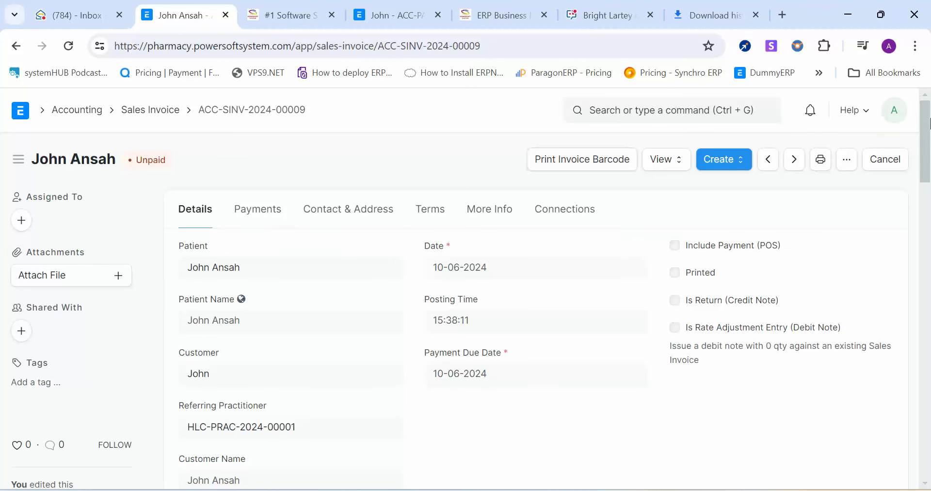
# Compare the invoice's 1,649.00 total with the draft payment's paid amount.
pyautogui.moveTo(927, 167); pyautogui.dragTo(927, 285)
pyautogui.moveTo(741, 341); pyautogui.dragTo(690, 341)
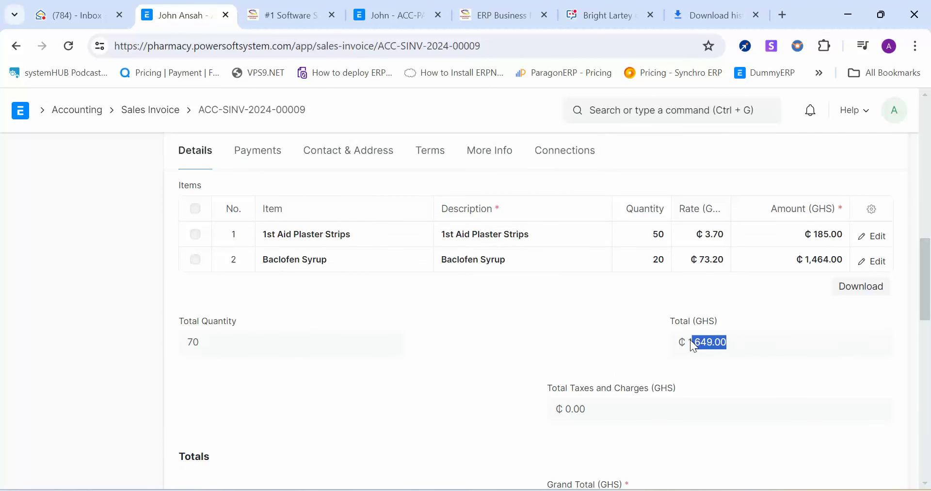
pyautogui.click(396, 13)
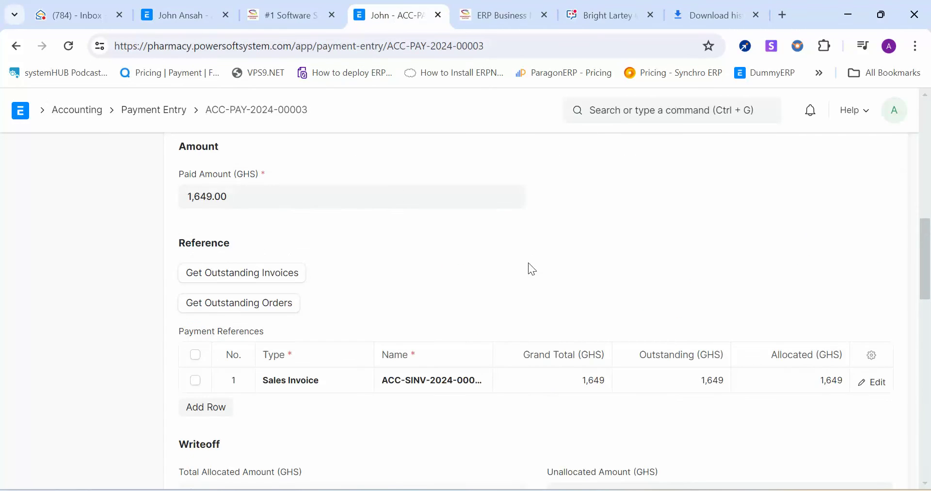
pyautogui.click(250, 195)
pyautogui.moveTo(182, 199); pyautogui.dragTo(210, 193)
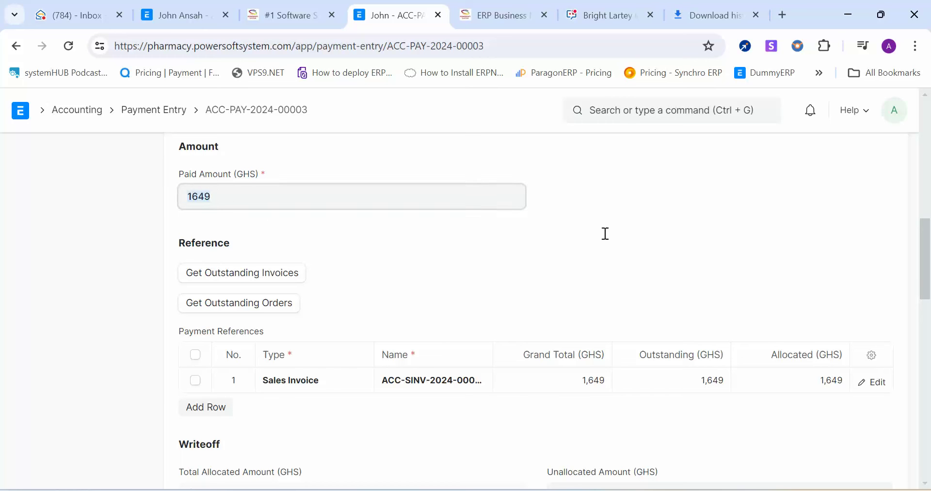
pyautogui.moveTo(927, 260); pyautogui.dragTo(923, 178)
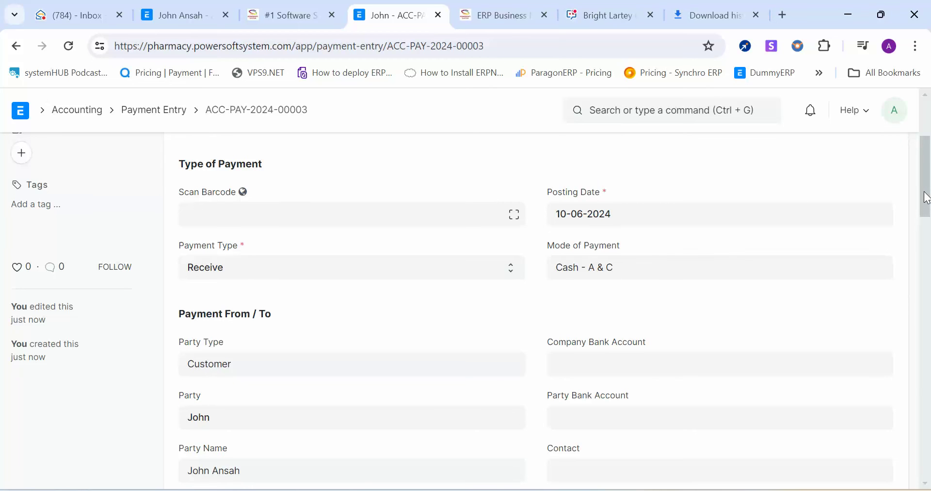
# Submit payment entry ACC-PAY-2024-00003, confirming with Yes.
pyautogui.scroll(1, 926, 198)
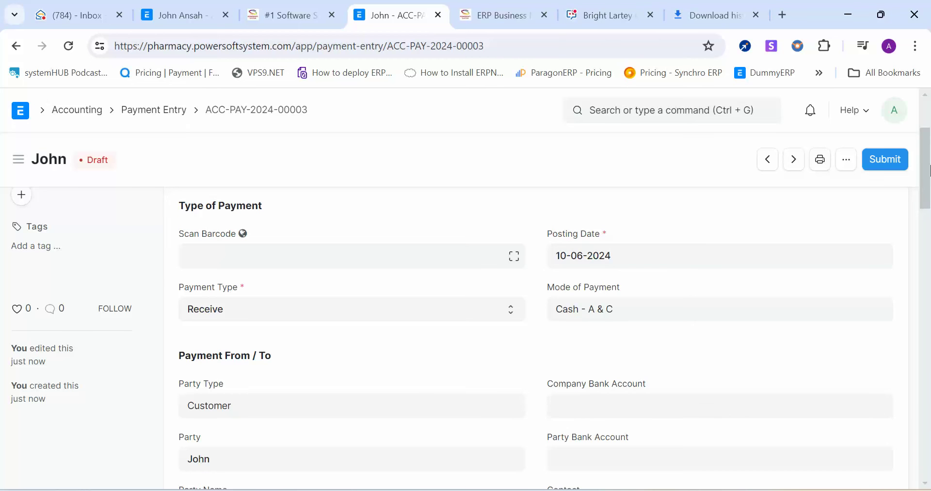
pyautogui.scroll(3, 928, 169)
pyautogui.scroll(1, 929, 151)
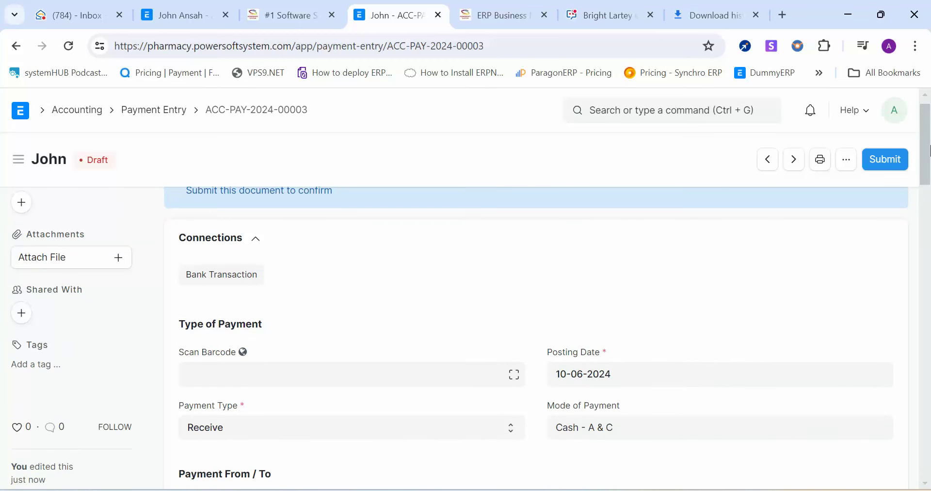
pyautogui.click(884, 164)
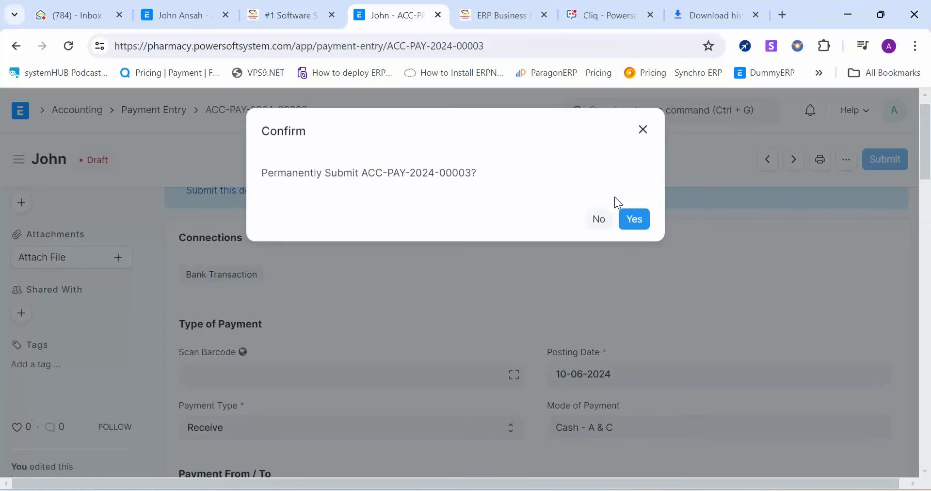
pyautogui.click(642, 222)
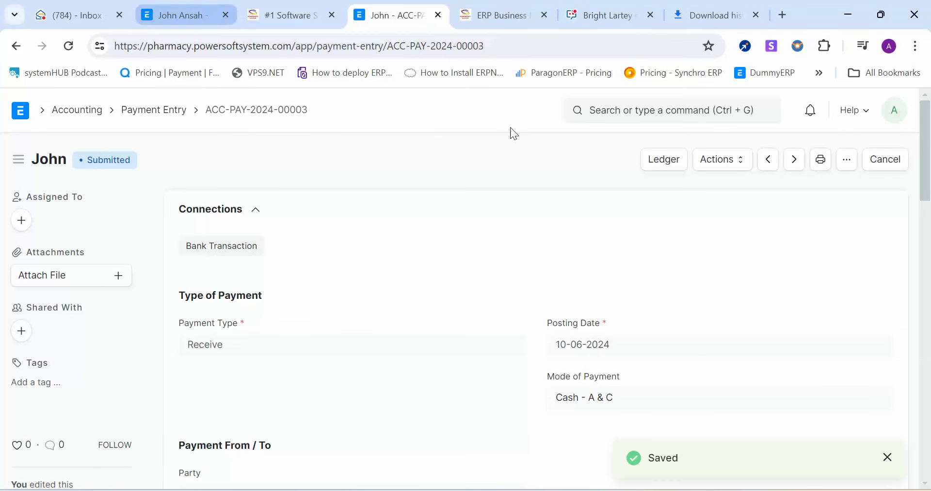
# Inspect the payment's 1,649.000 General Ledger debit and credit rows, then return to the invoice.
pyautogui.click(659, 162)
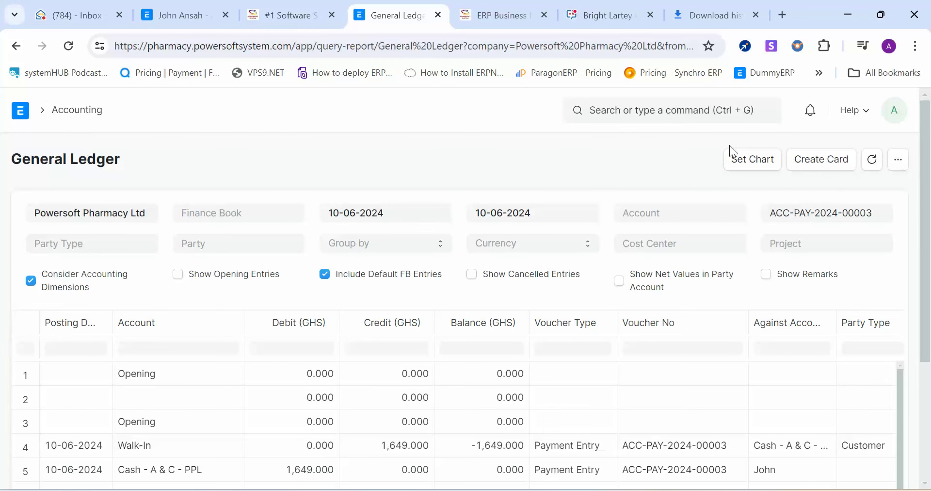
pyautogui.scroll(-1, 729, 145)
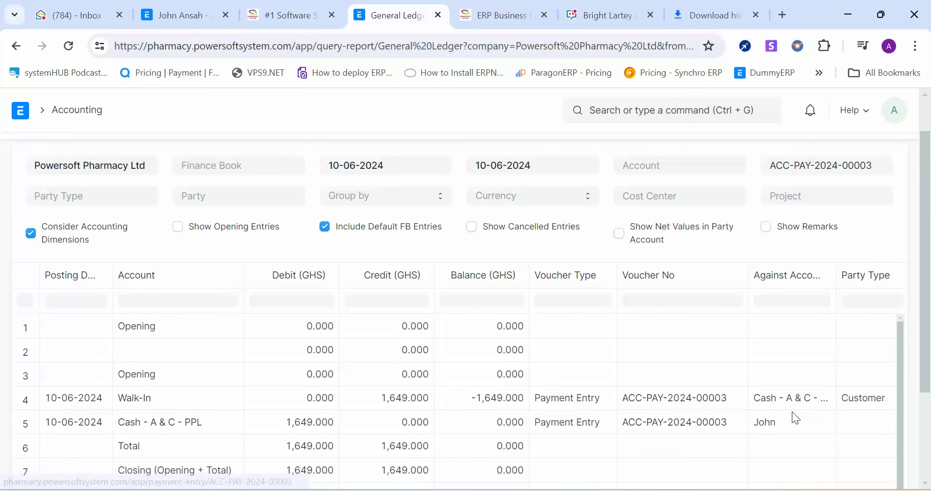
pyautogui.click(791, 428)
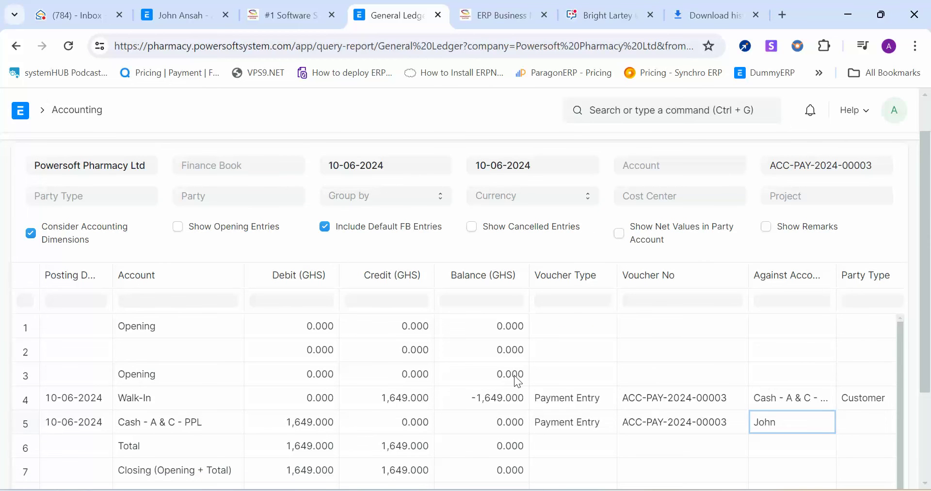
pyautogui.click(303, 429)
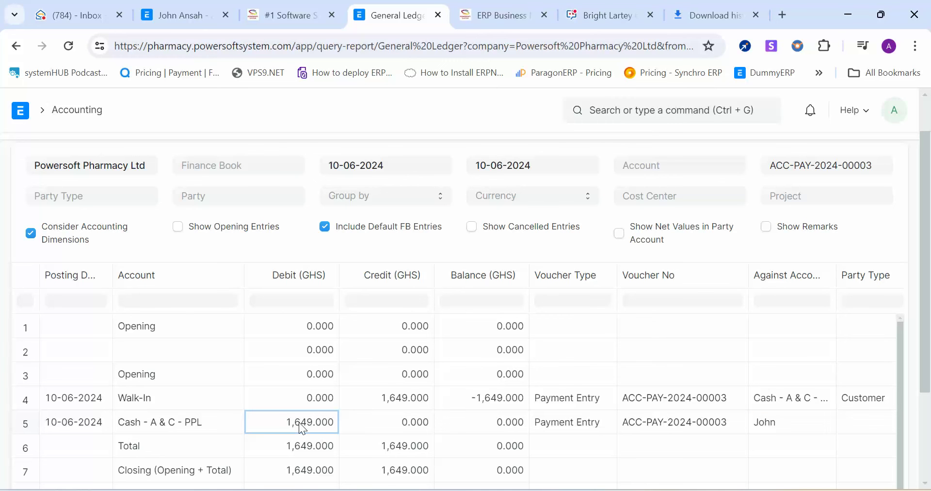
pyautogui.click(365, 397)
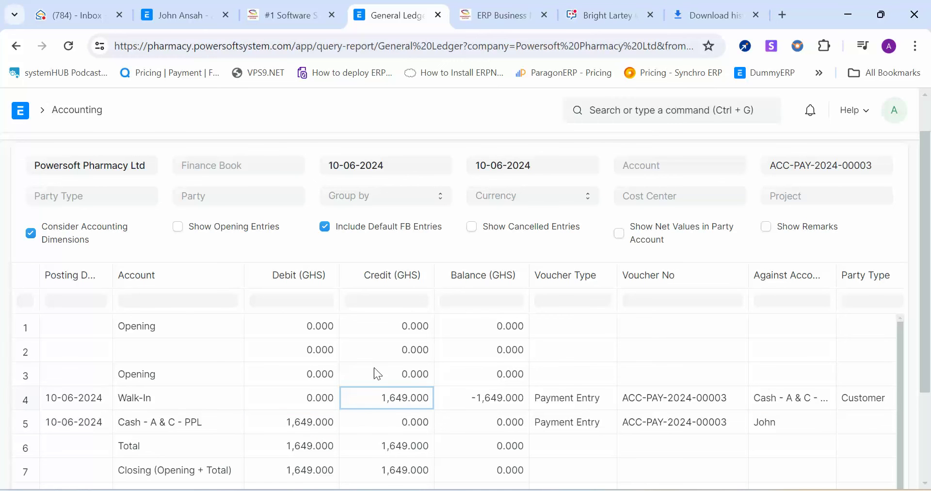
pyautogui.click(182, 10)
pyautogui.scroll(10, 904, 167)
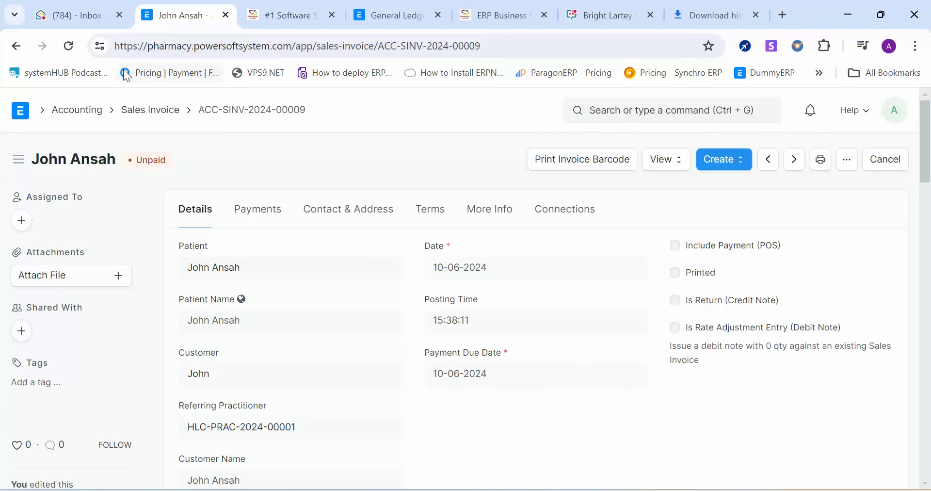
# Reload the sales invoice and check its Payments section to confirm the status reads Paid.
pyautogui.click(67, 50)
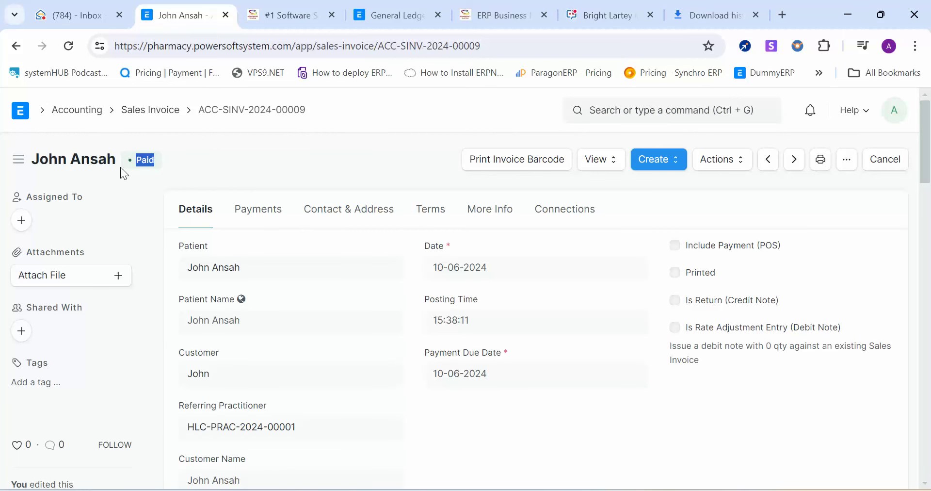
pyautogui.click(259, 209)
pyautogui.click(204, 216)
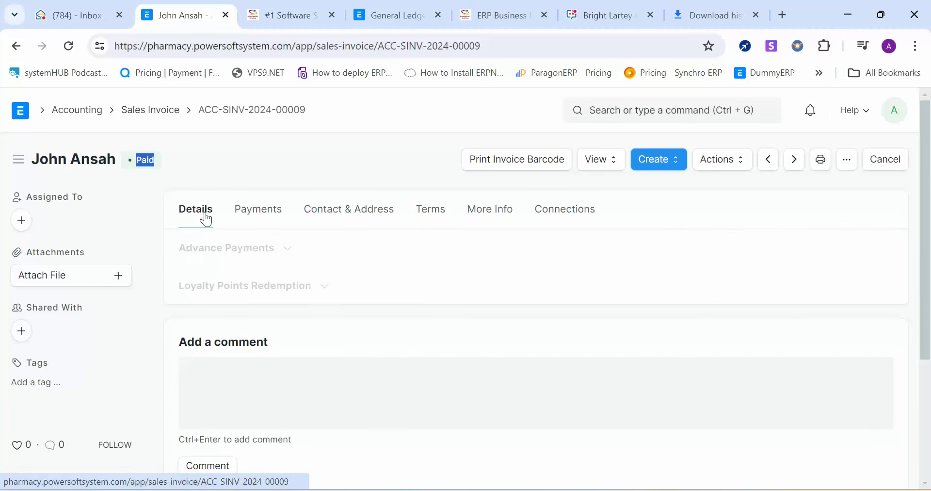